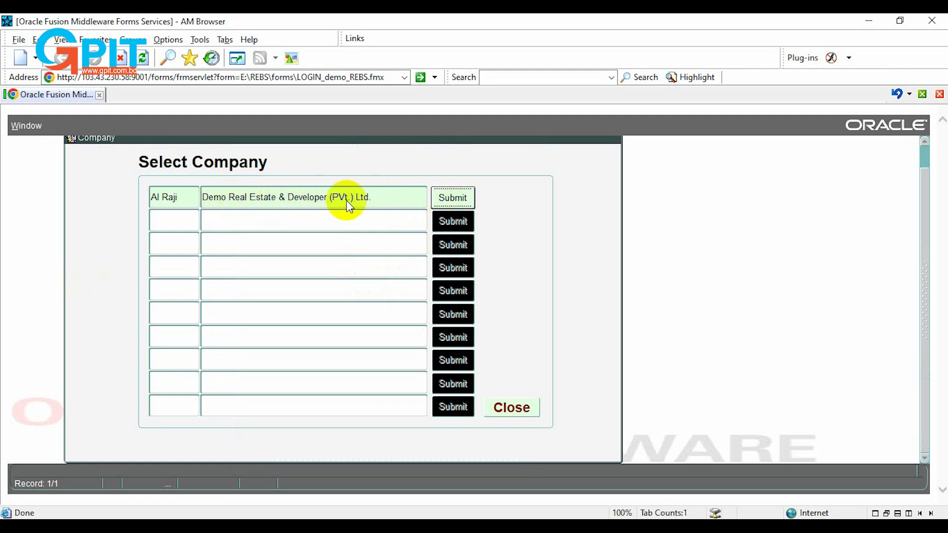
Enter the Demo Real Estate & Developer (PVt.) Ltd. company and select Teachers Palace 9 as the working project
click(448, 199)
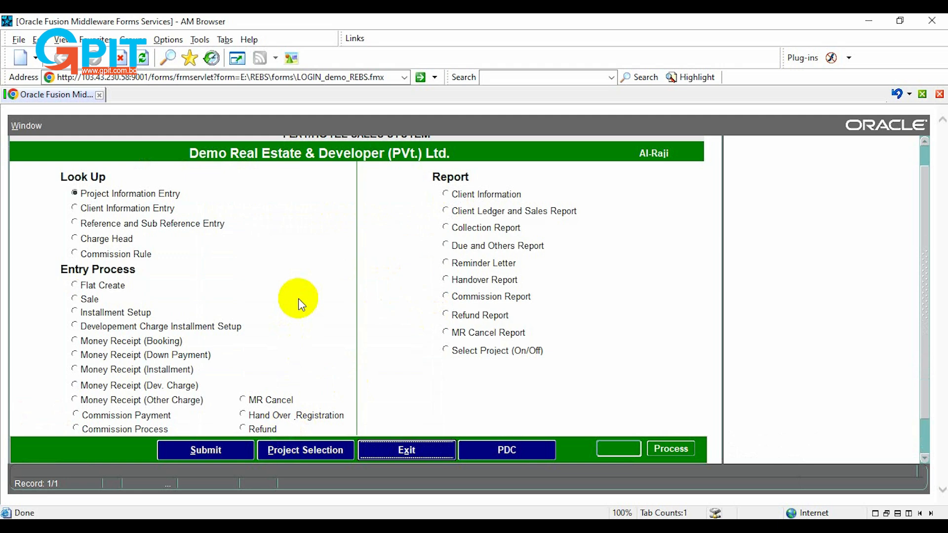
click(304, 450)
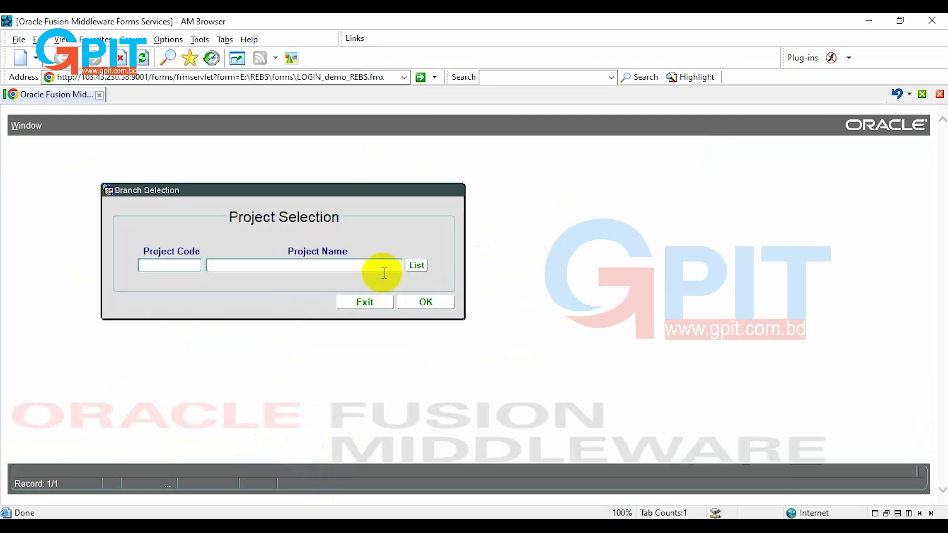
click(416, 266)
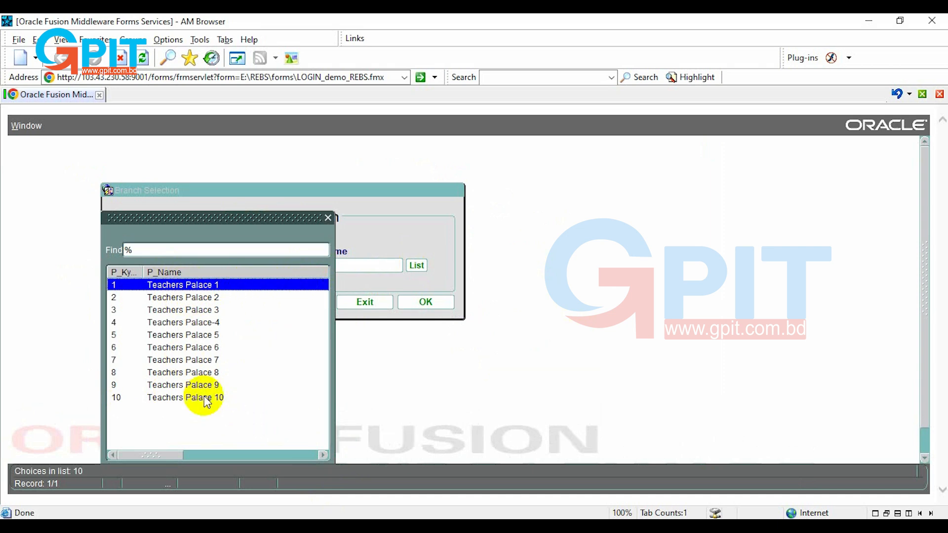
double_click(178, 386)
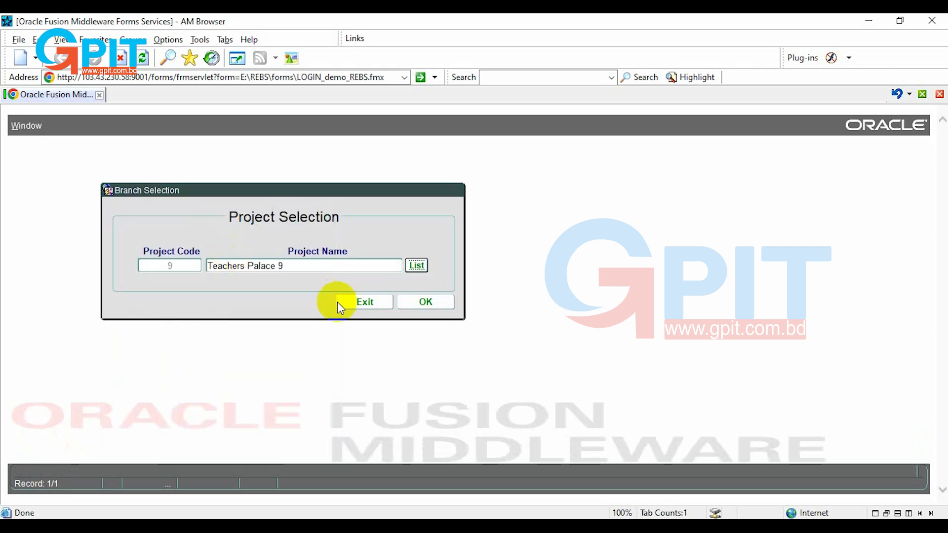
click(424, 303)
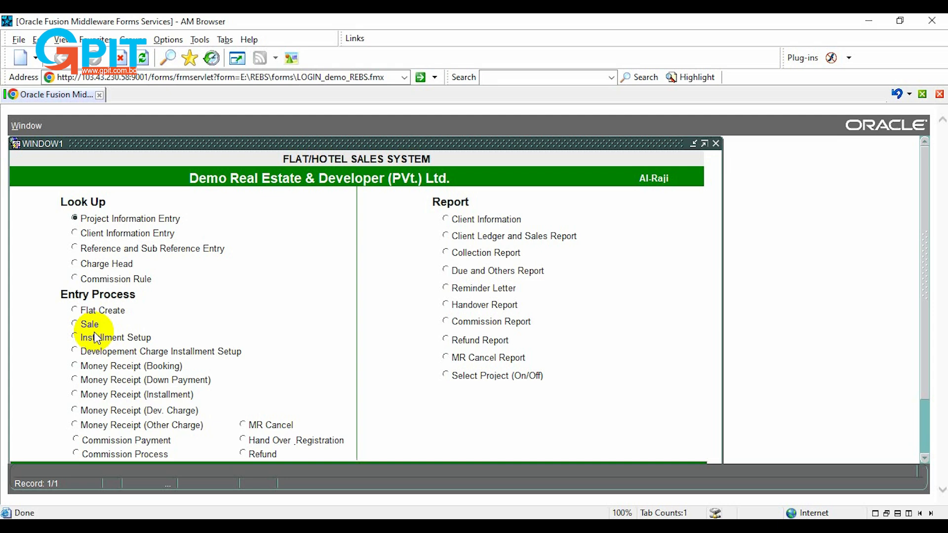
Open the Money Receipt (Installment) entry form
scroll(160, 321, down, 3)
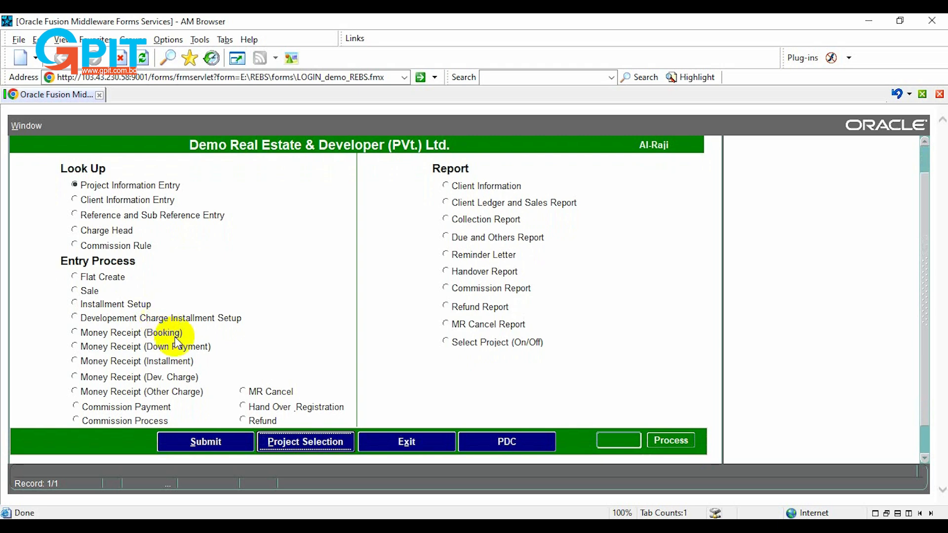
scroll(129, 368, up, 1)
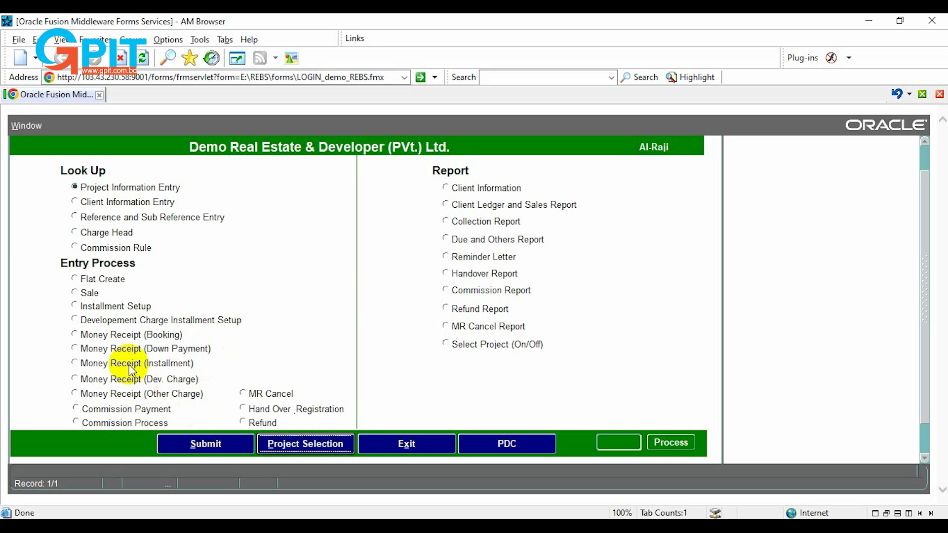
click(133, 369)
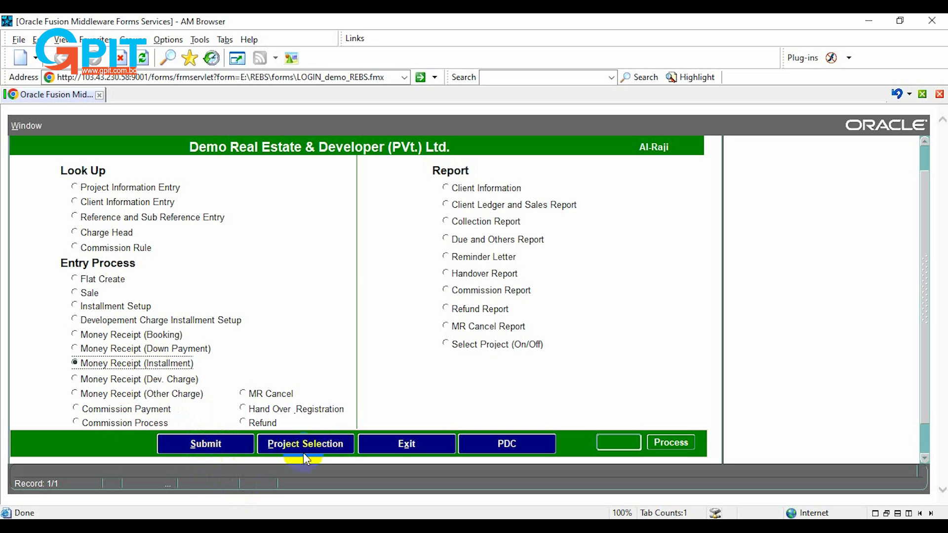
click(206, 444)
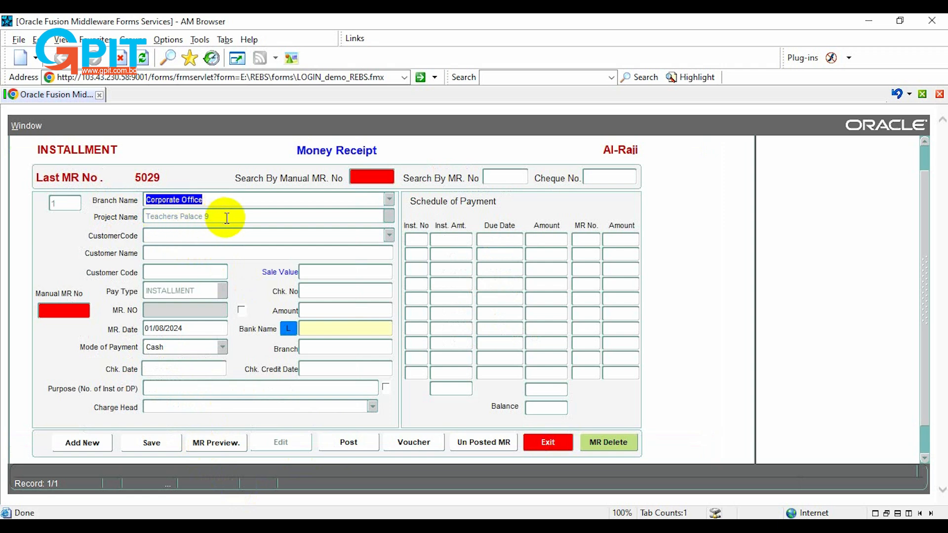
Pick the customer of flat C-1 in block C for the receipt and load their payment schedule
click(178, 235)
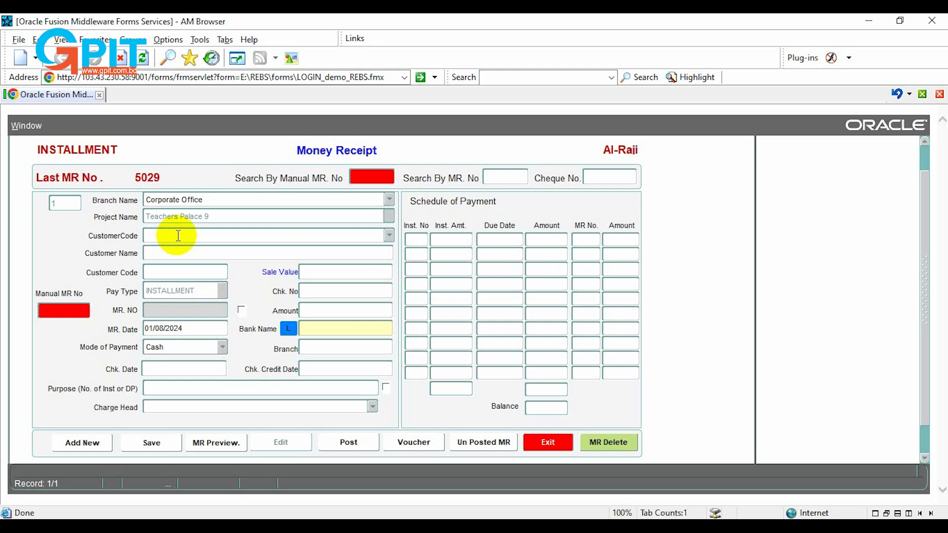
double_click(178, 236)
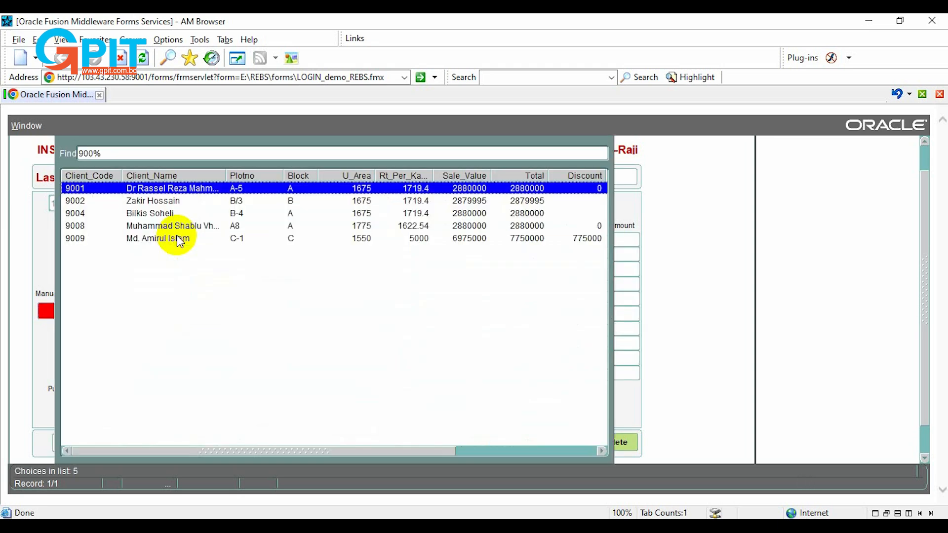
key(Down)
key(Down)
key(Down)
key(Down)
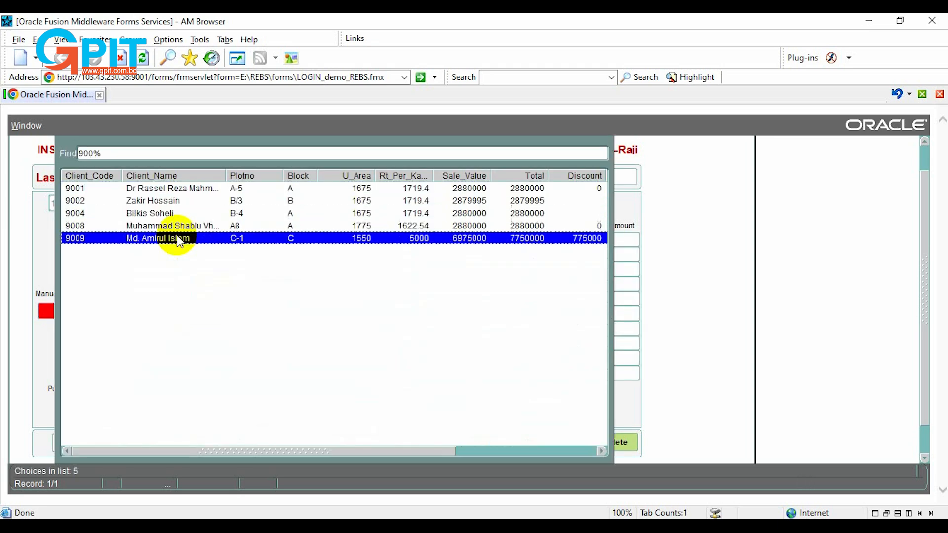
key(Return)
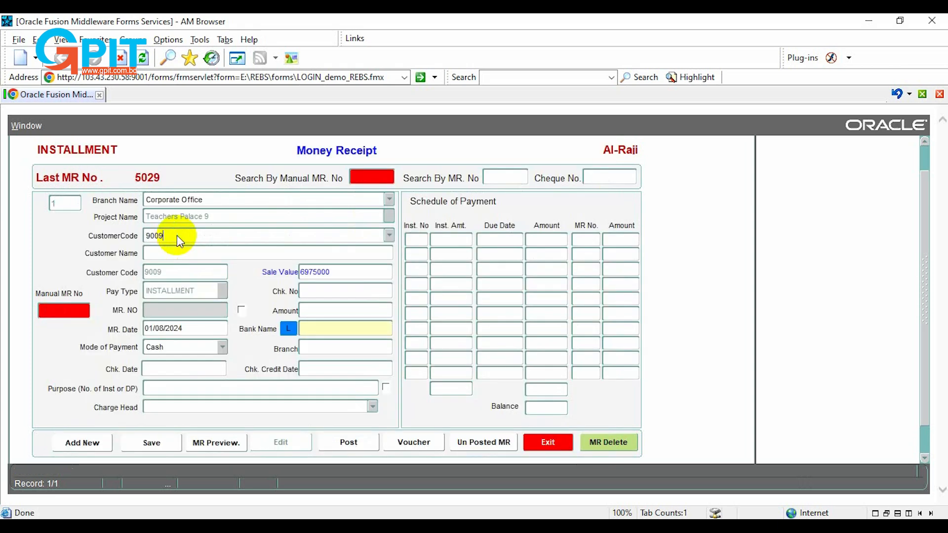
key(Return)
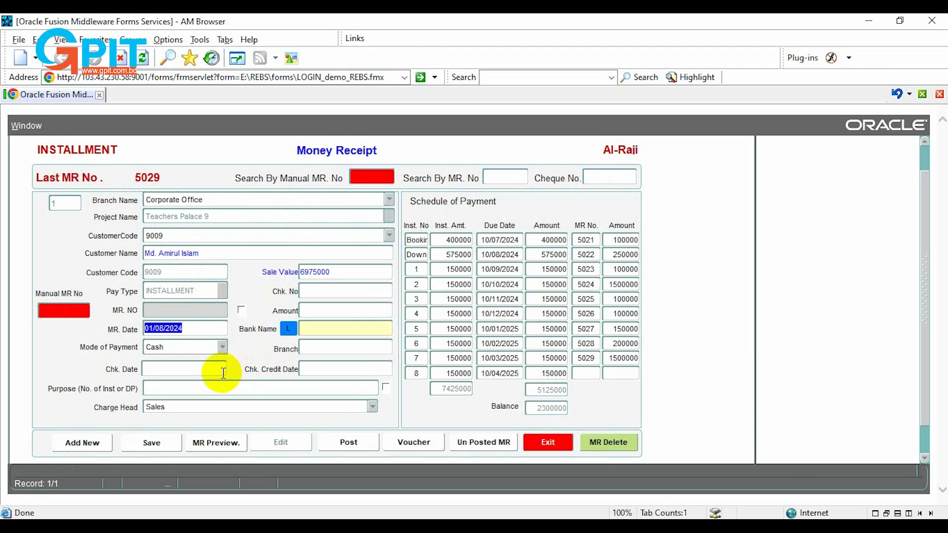
Set the payment mode to Cash and the amount to 150000, and save the installment money receipt
click(223, 347)
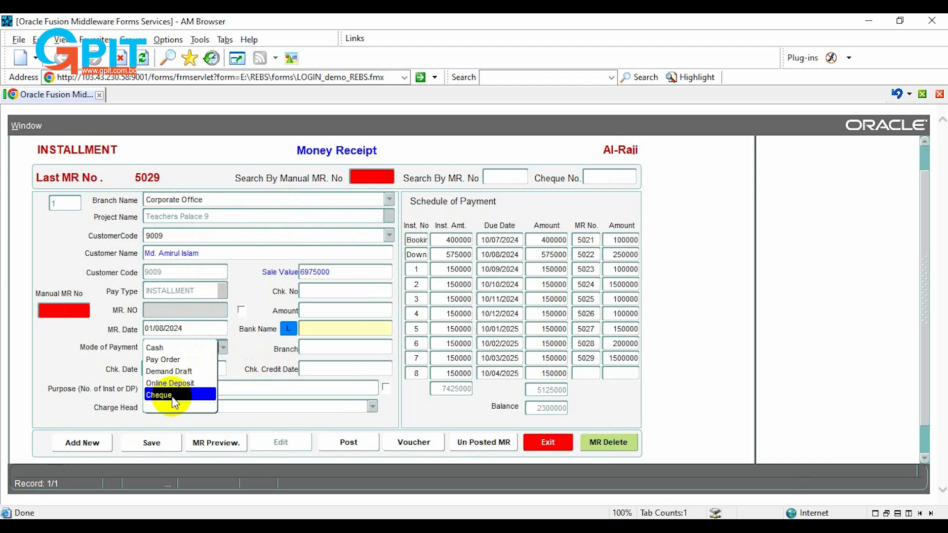
click(180, 348)
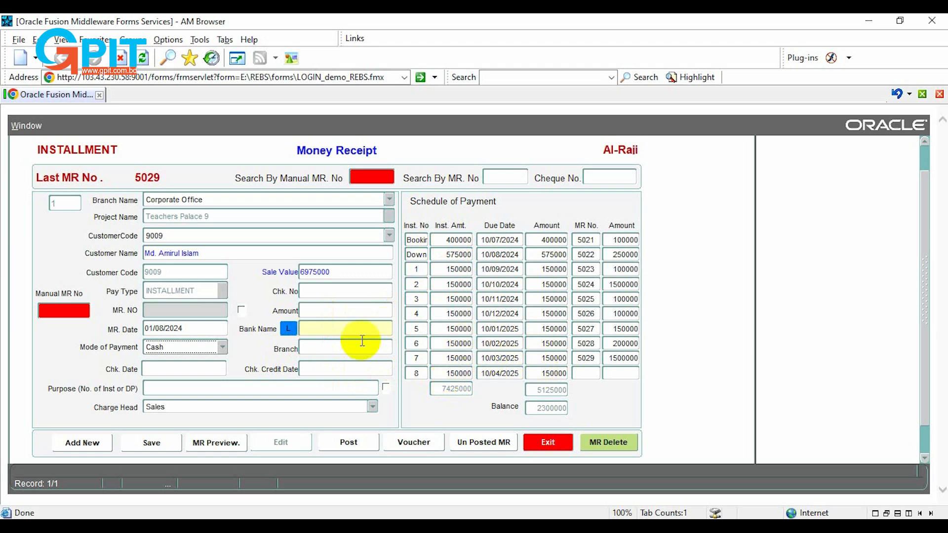
click(315, 310)
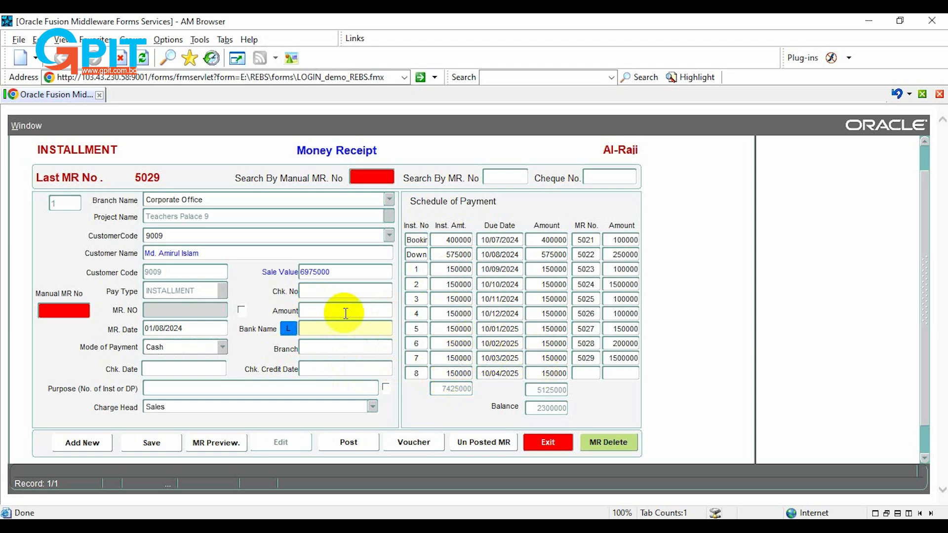
text(150000)
key(Tab)
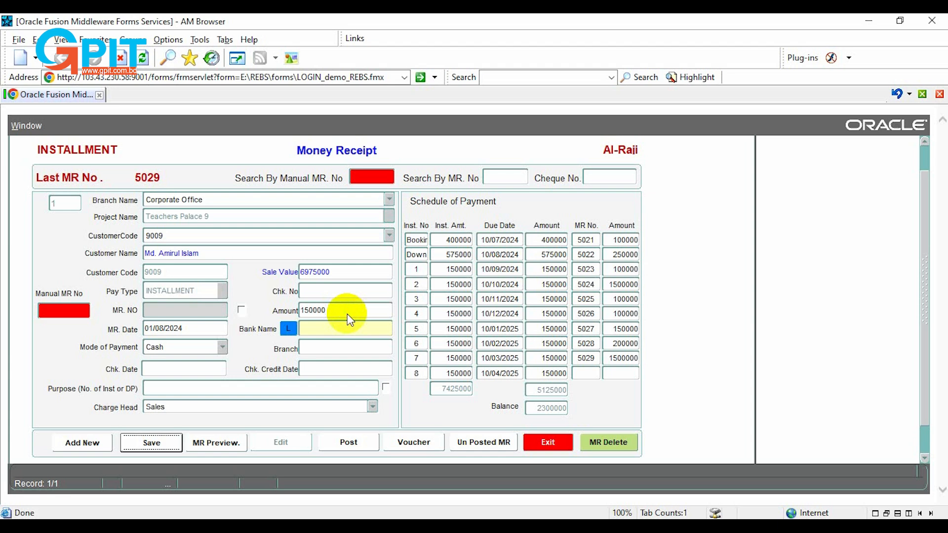
click(153, 444)
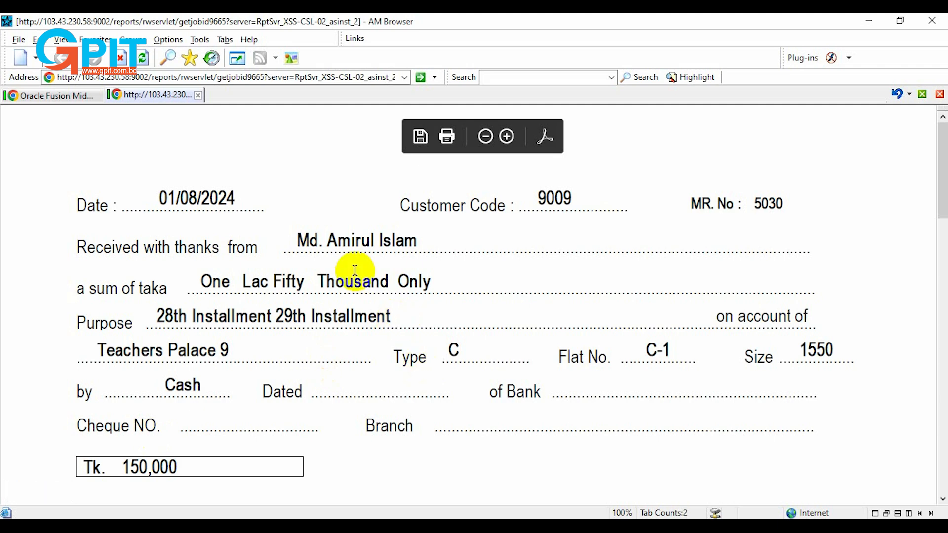
Examine the generated money receipt's payer, purpose, flat type and number, payment mode and customer copy, and close it
scroll(355, 271, down, 1)
drag(328, 205, 393, 251)
click(398, 252)
drag(157, 288, 343, 283)
click(335, 287)
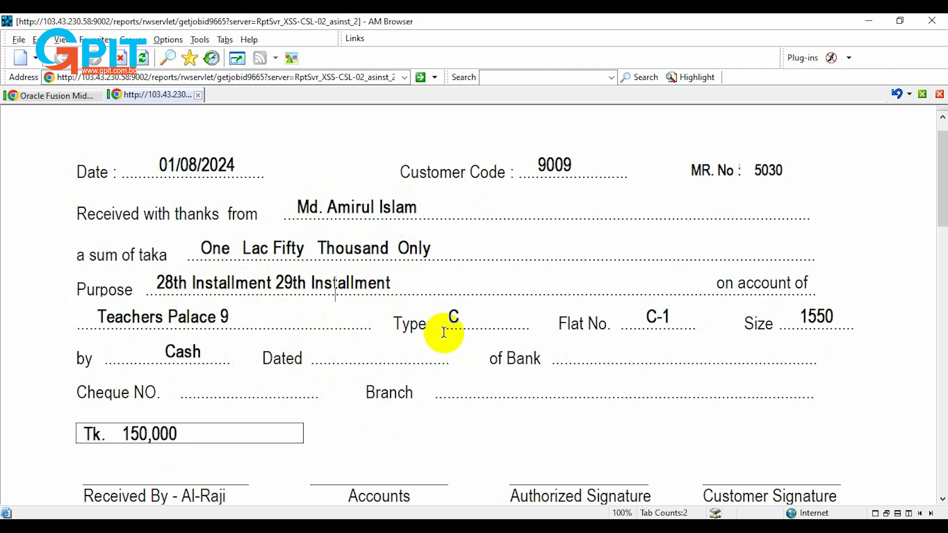
drag(444, 318, 463, 317)
drag(641, 316, 671, 317)
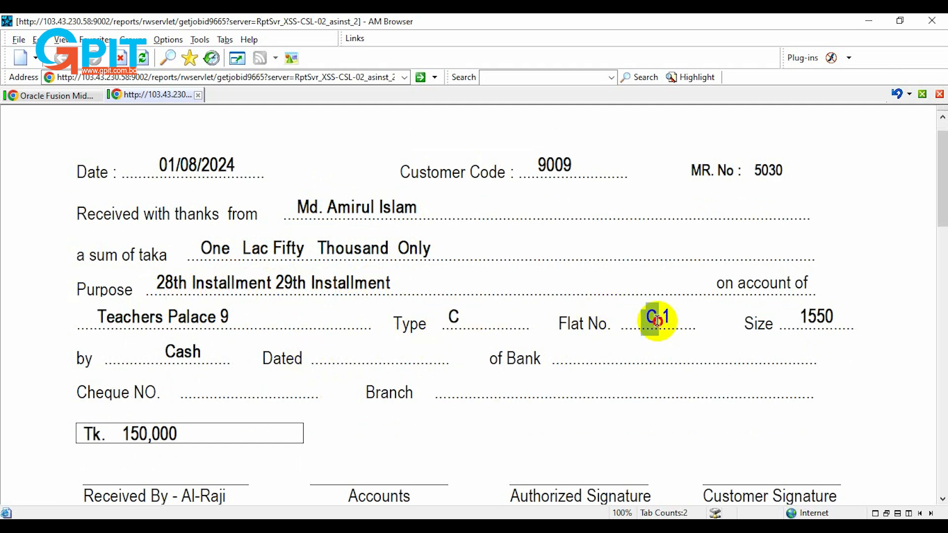
scroll(486, 306, down, 2)
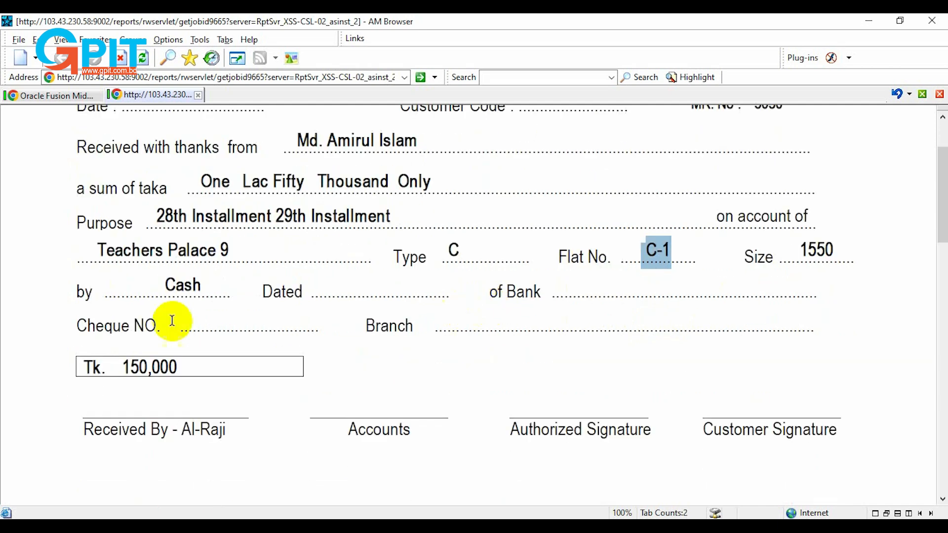
drag(162, 286, 230, 292)
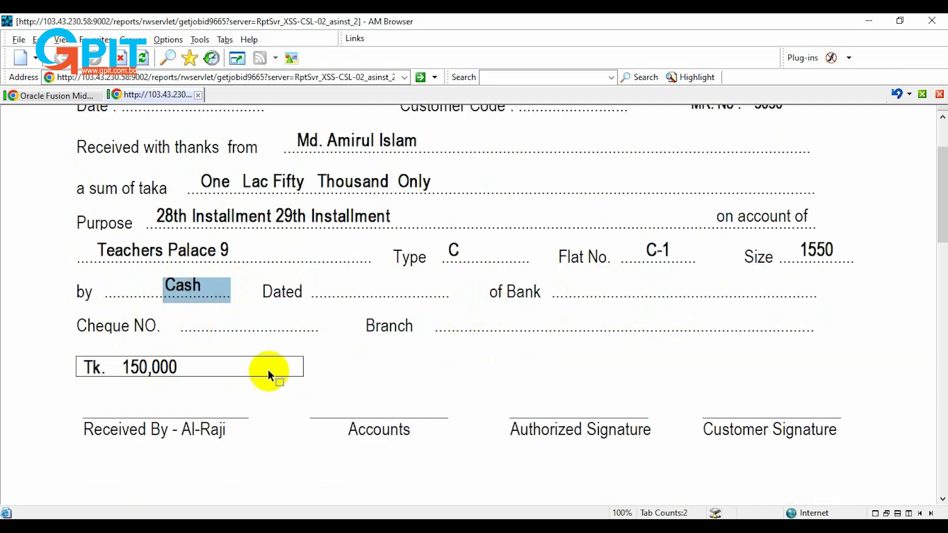
scroll(346, 357, down, 11)
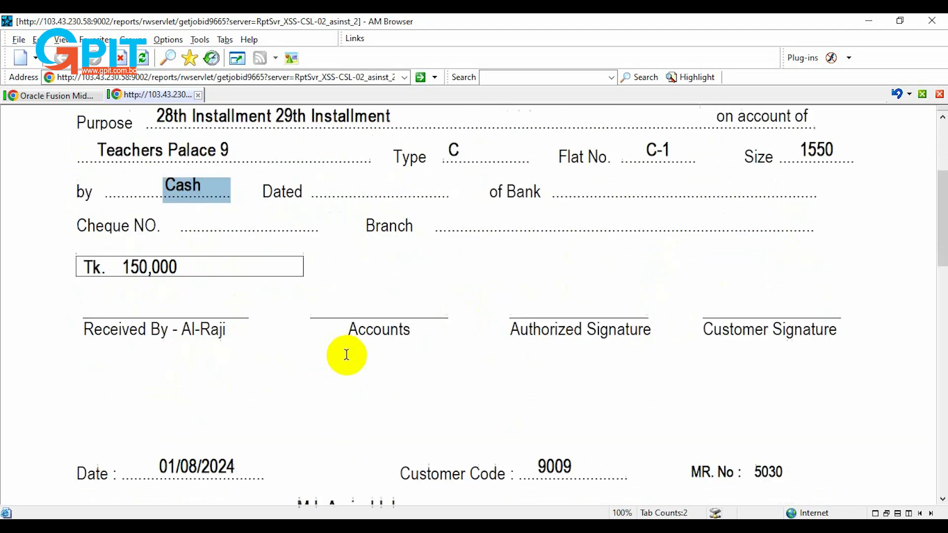
scroll(348, 350, up, 3)
scroll(348, 346, up, 8)
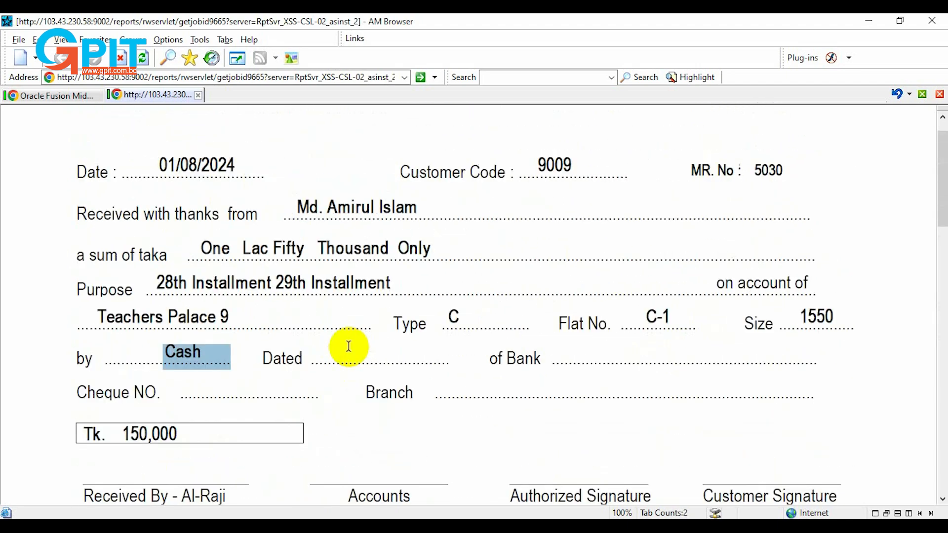
scroll(348, 345, up, 1)
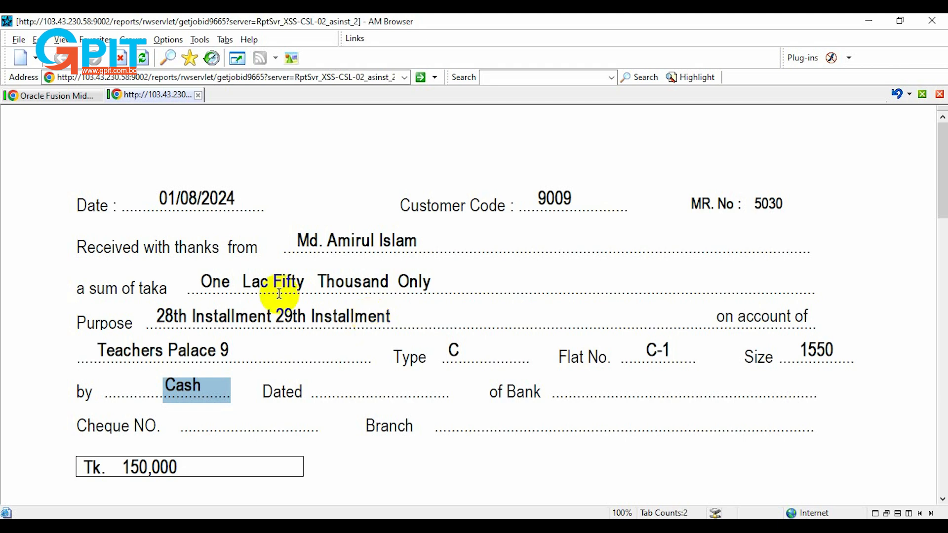
key(ctrl+w)
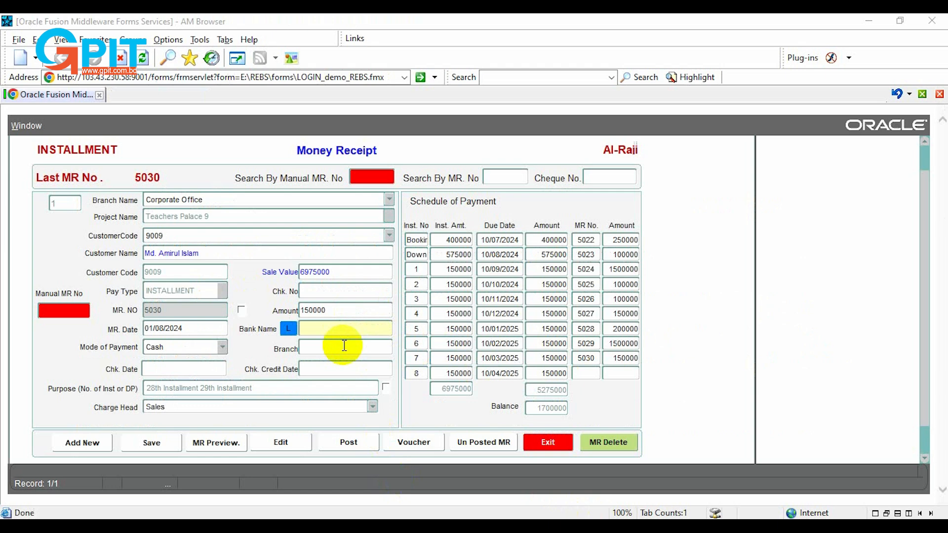
click(548, 443)
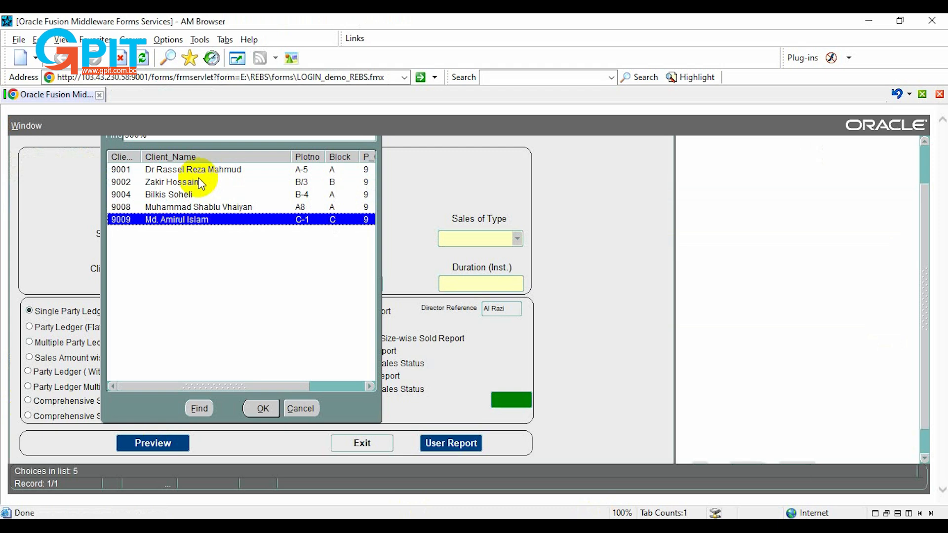
key(Return)
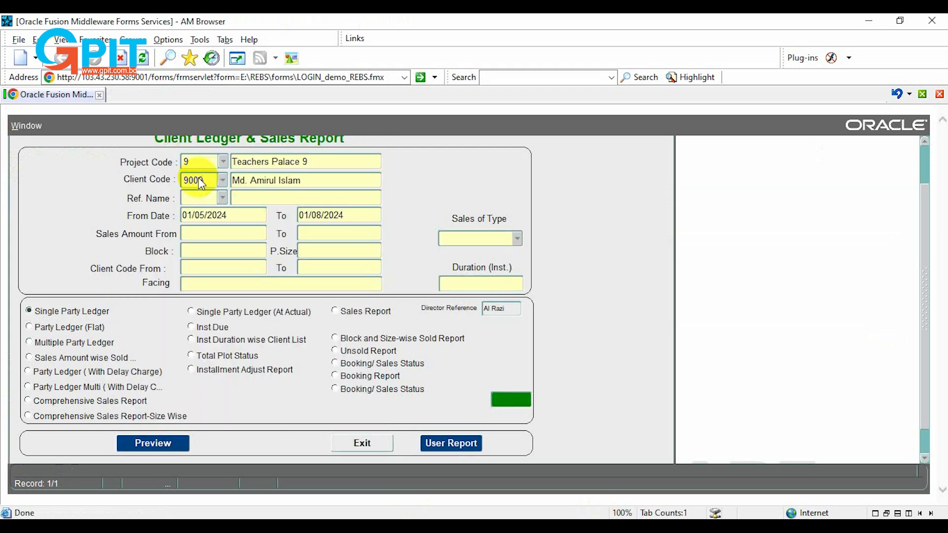
key(Tab)
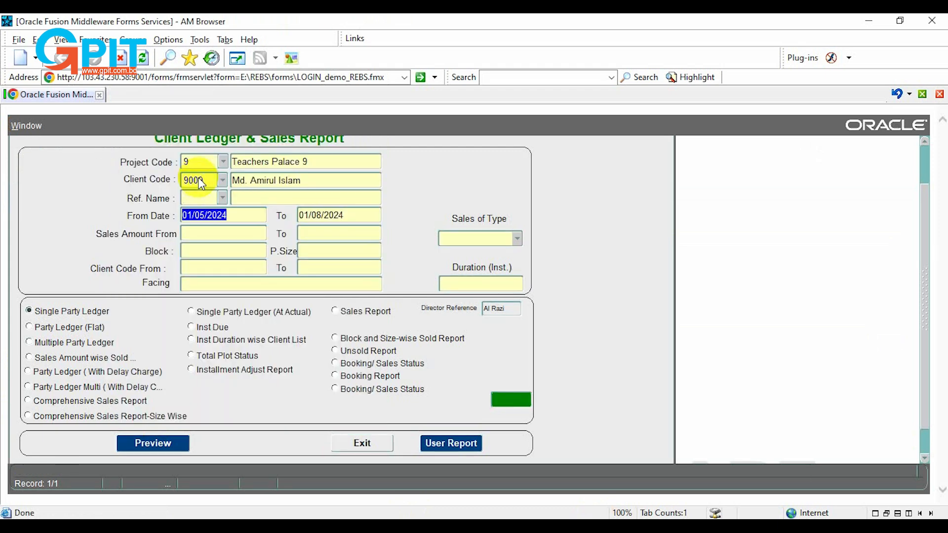
text(01/05/2024)
key(Tab)
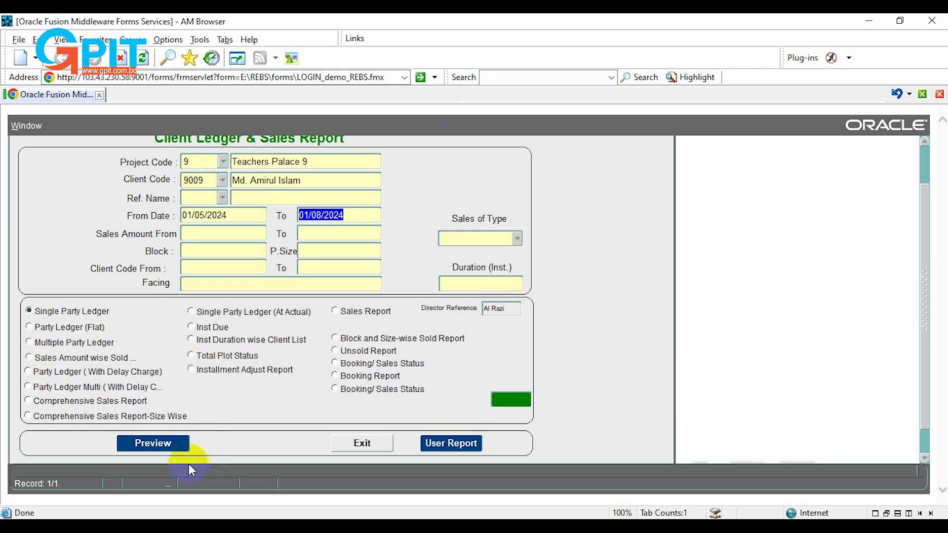
click(163, 445)
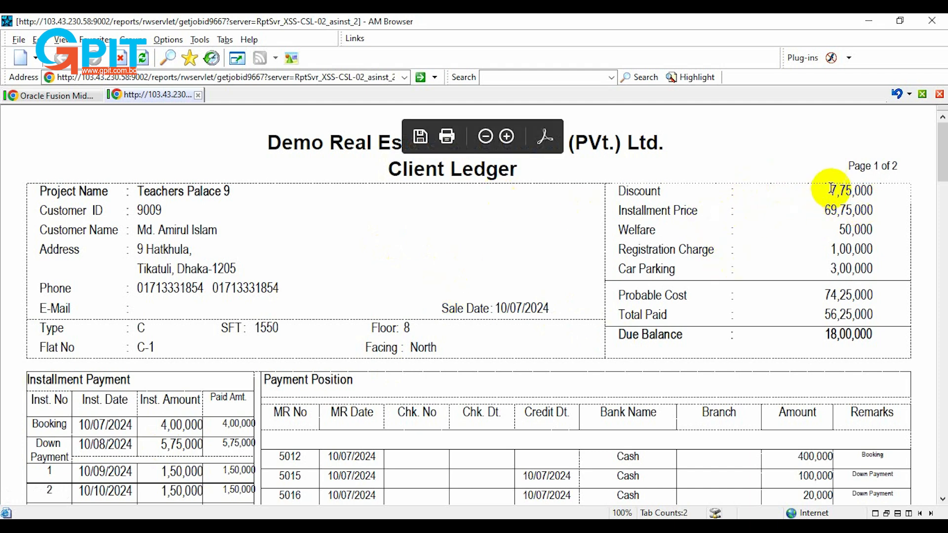
Examine the Client Ledger's cost summary: discount, installment price, welfare, registration charge, car parking, total paid and due balance
drag(832, 190, 885, 191)
click(706, 223)
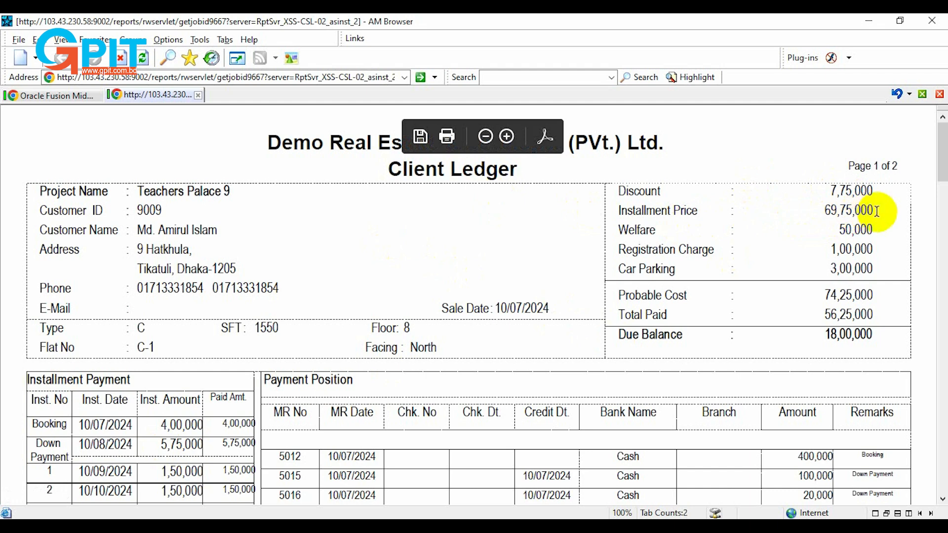
double_click(853, 230)
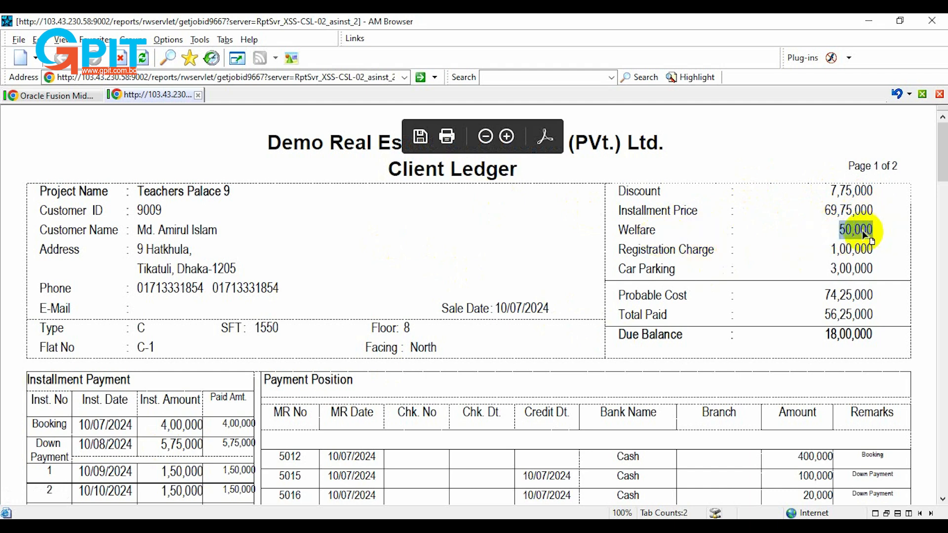
click(861, 231)
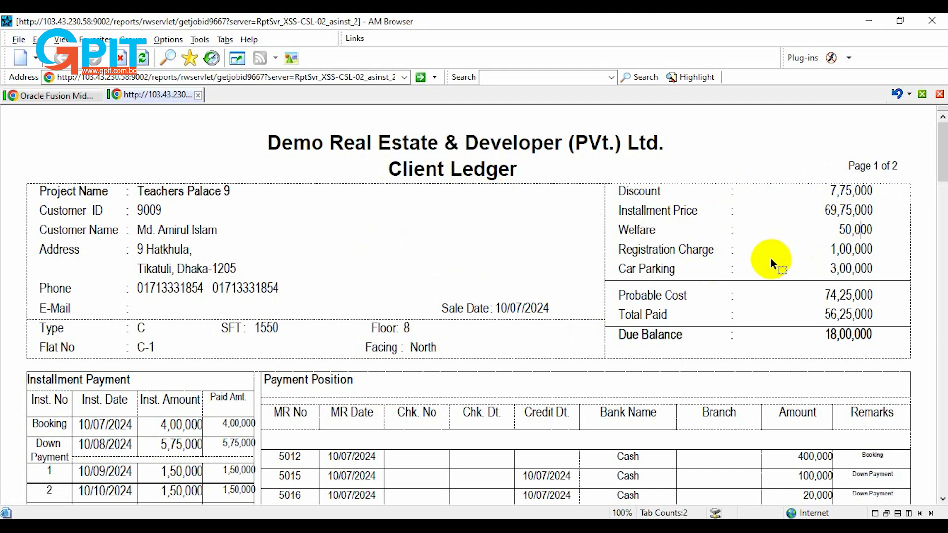
drag(830, 250, 869, 269)
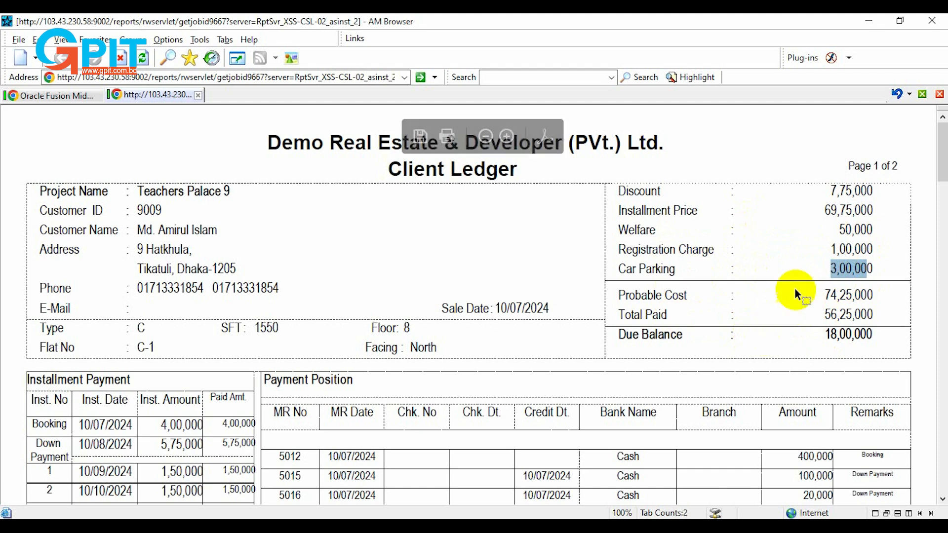
scroll(795, 289, down, 1)
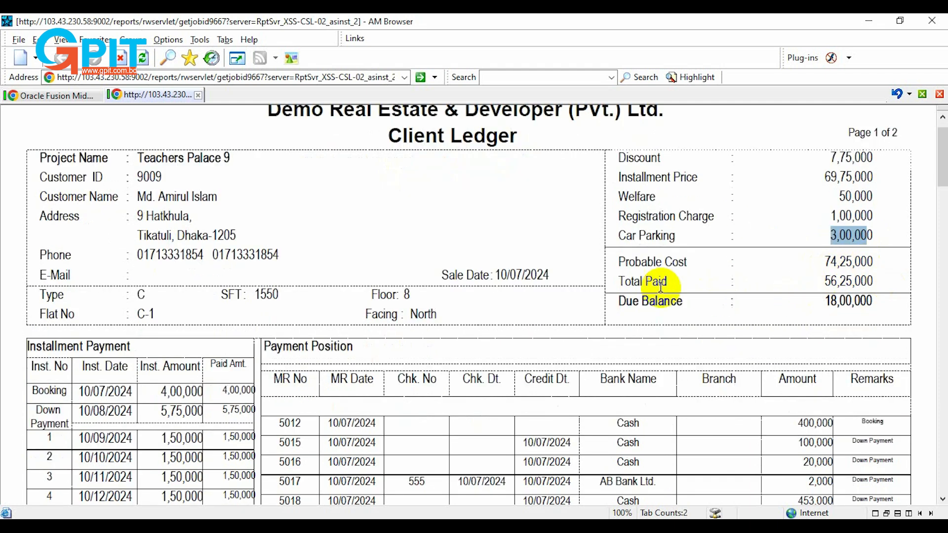
drag(820, 281, 882, 279)
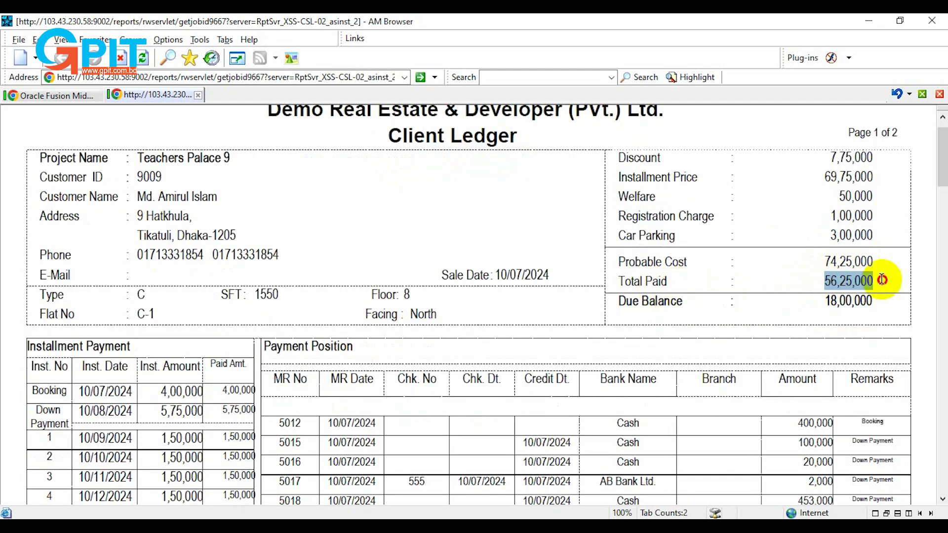
click(833, 302)
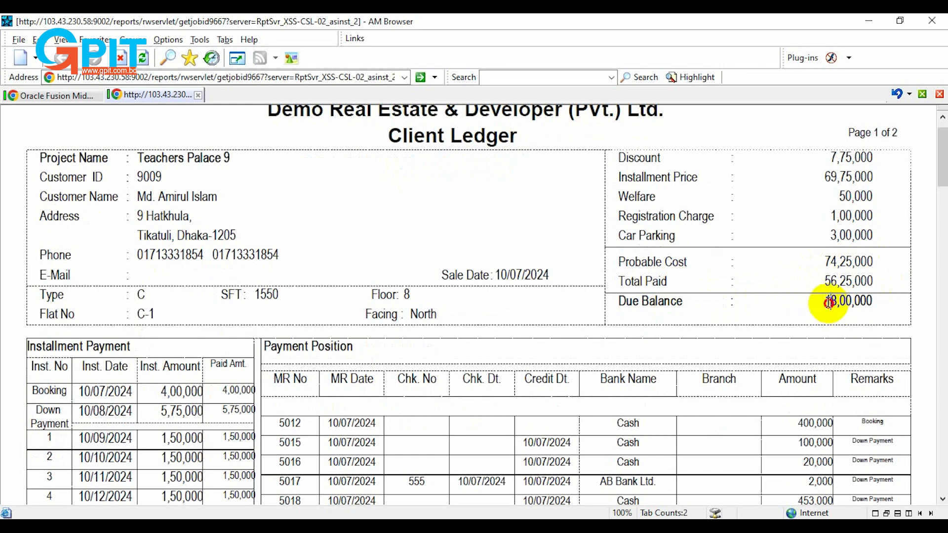
drag(824, 302, 872, 302)
click(849, 307)
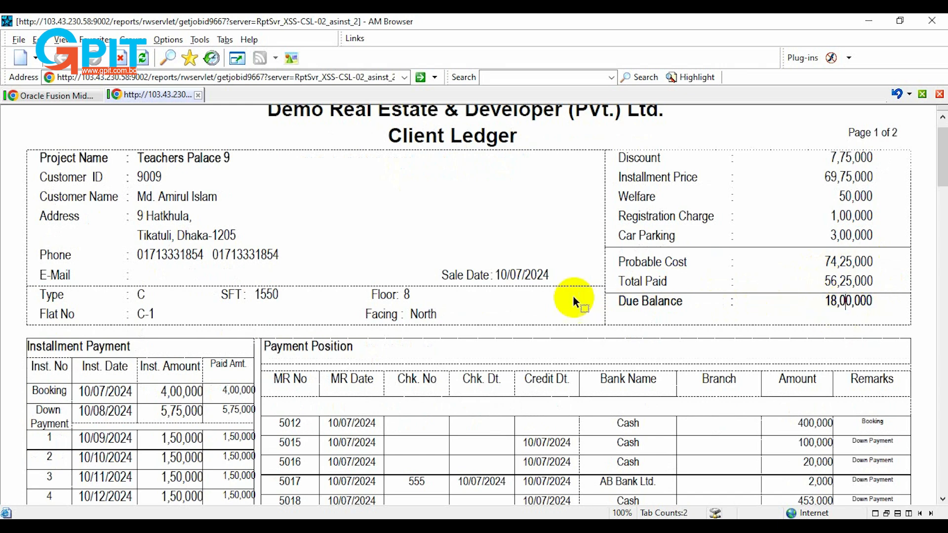
scroll(571, 296, down, 3)
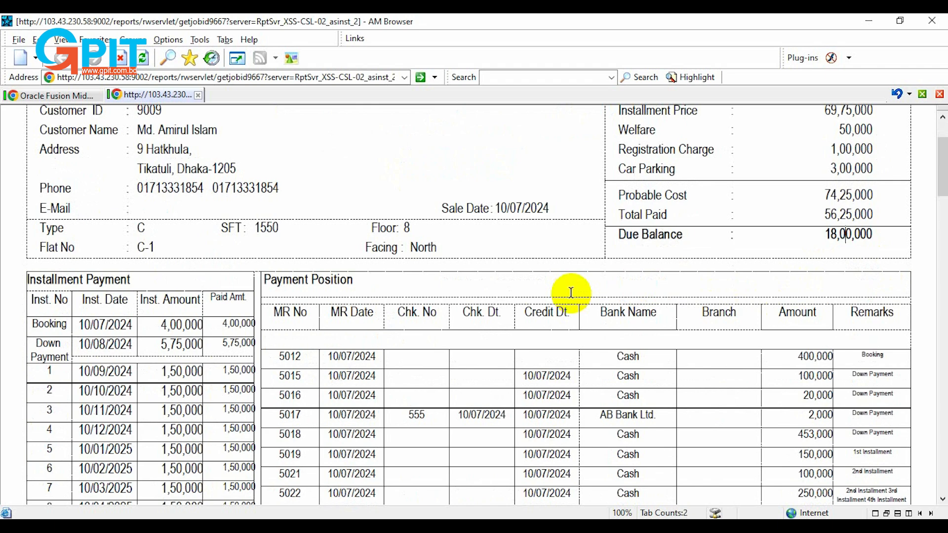
scroll(296, 266, up, 5)
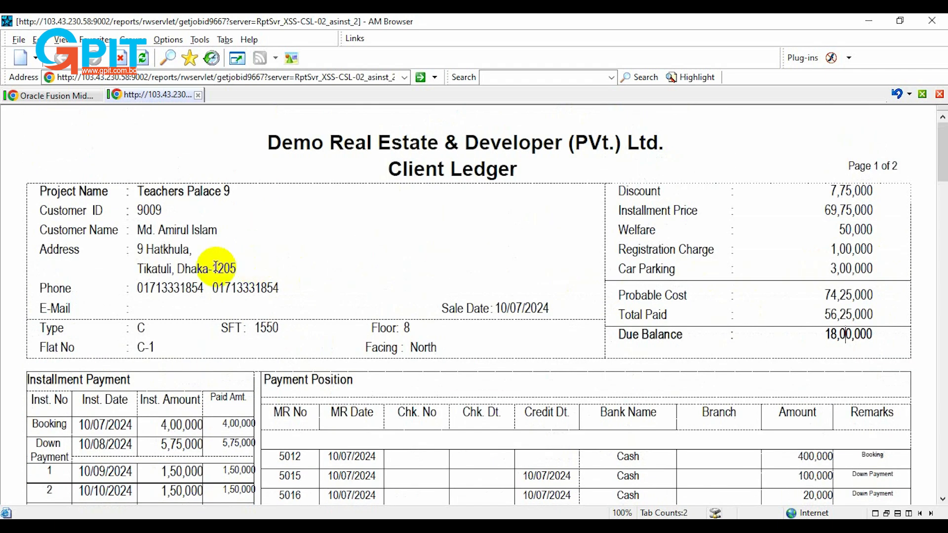
Examine the latest cash receipt row under Payment Position, checking its MR number, date, payment mode, amount and installment remarks
scroll(259, 298, down, 15)
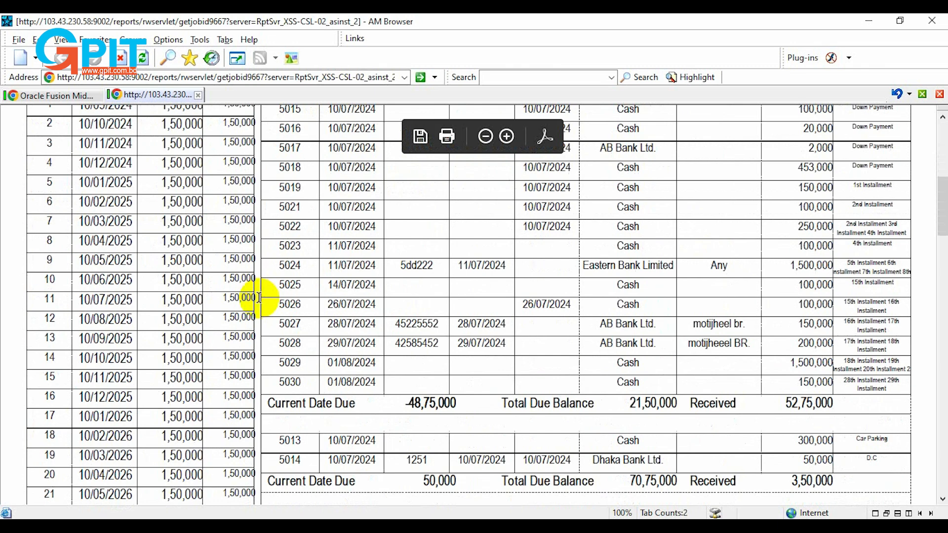
scroll(259, 297, down, 7)
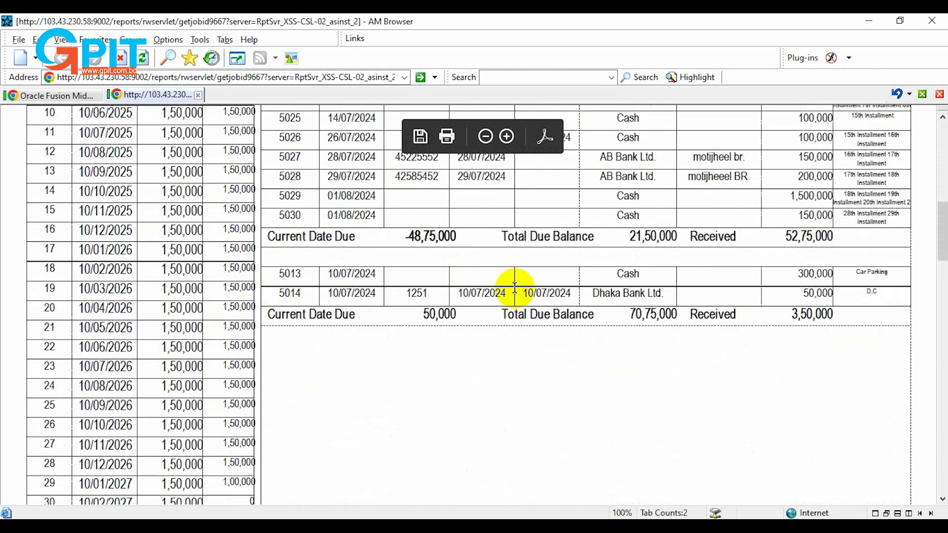
scroll(515, 288, up, 1)
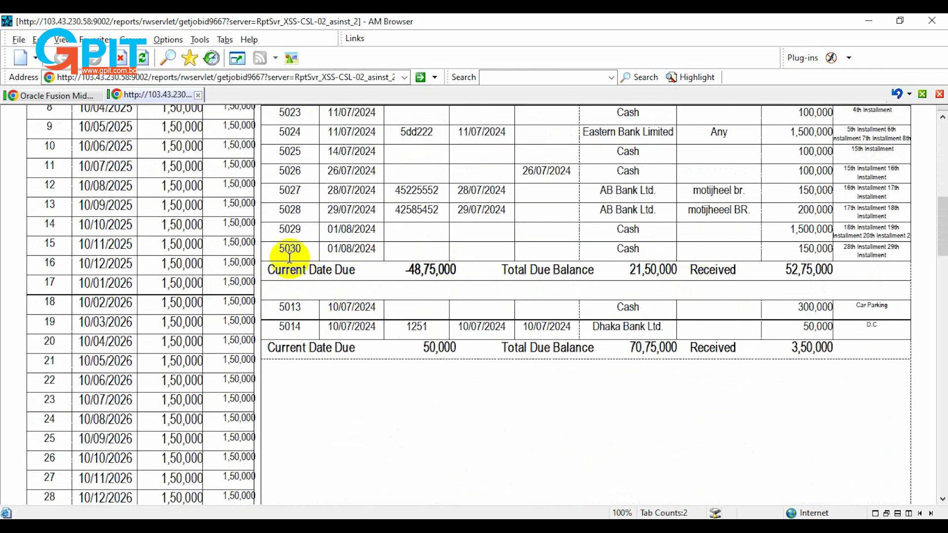
drag(279, 249, 306, 251)
drag(331, 252, 350, 253)
click(350, 251)
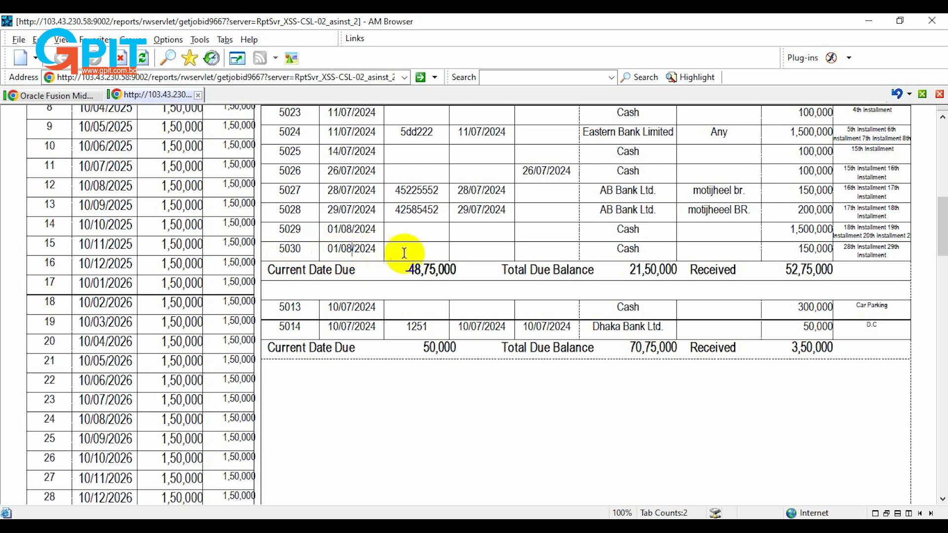
double_click(630, 249)
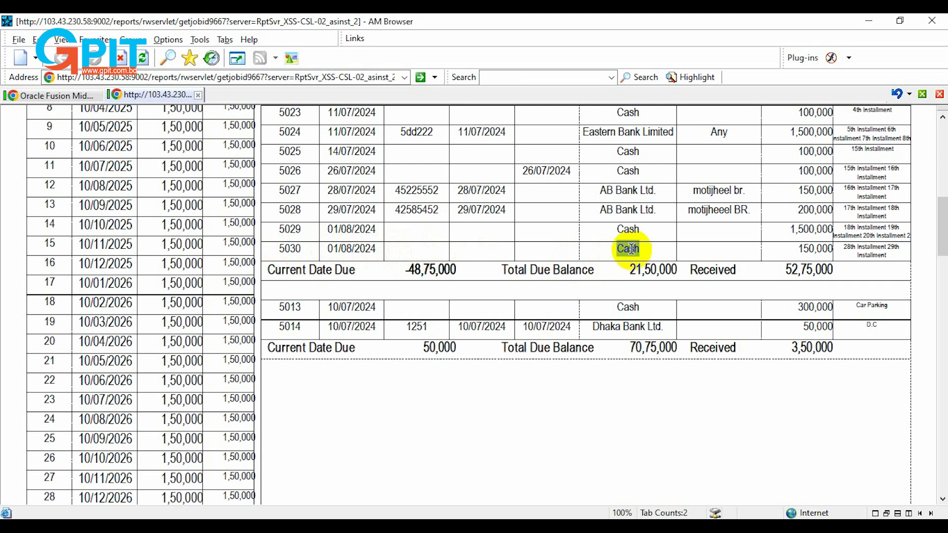
drag(803, 252, 822, 253)
click(870, 251)
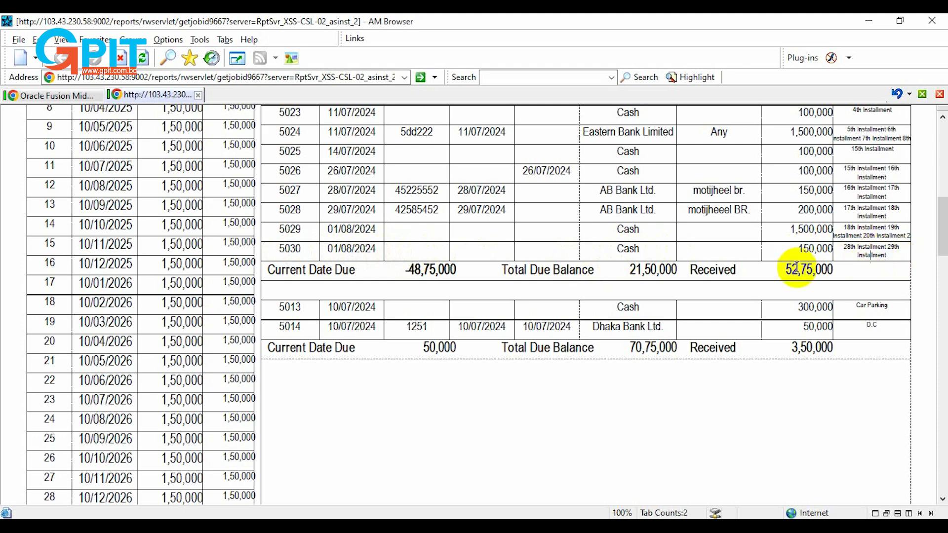
Compare the paid and scheduled amounts in the Installment Payment table, especially installments 28 and 29, and review the schedule's total and other charges
scroll(221, 353, down, 3)
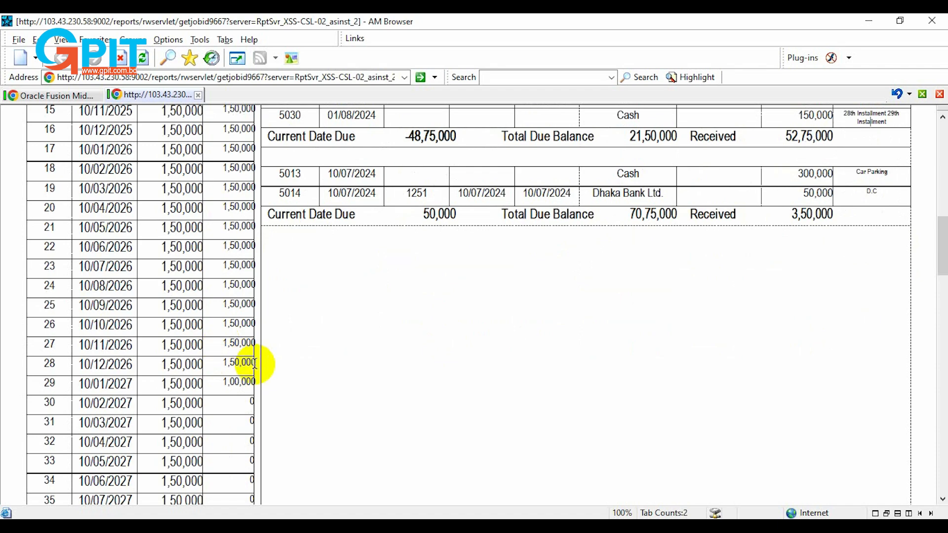
scroll(156, 306, up, 12)
scroll(155, 307, down, 2)
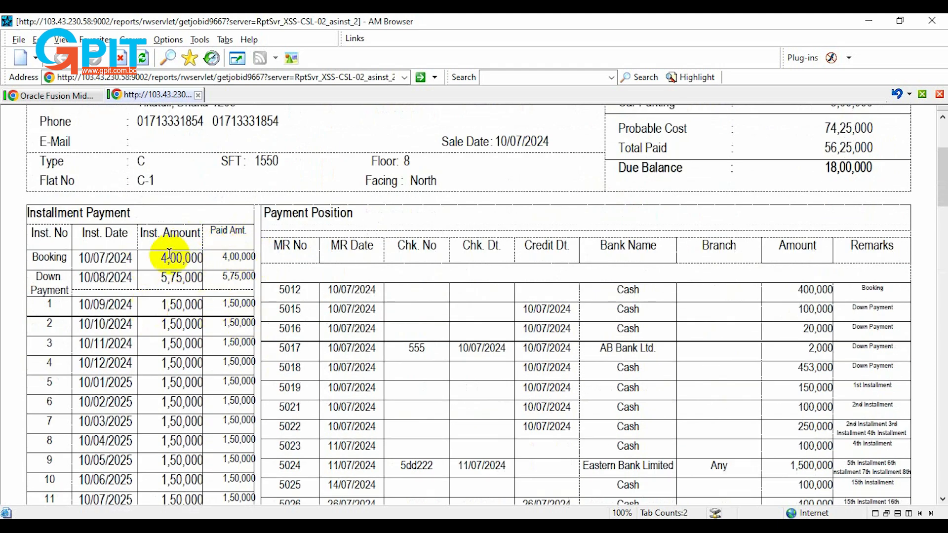
scroll(230, 311, down, 4)
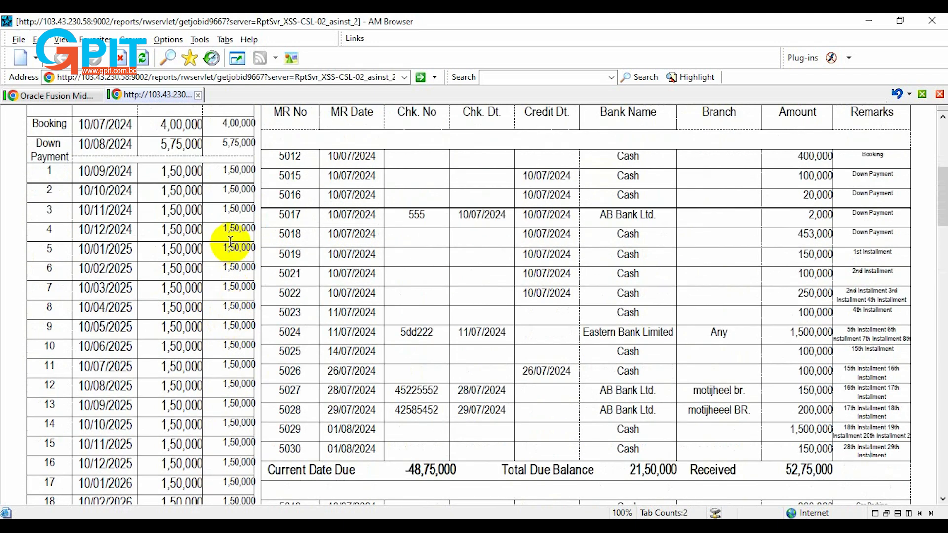
scroll(231, 346, down, 3)
scroll(231, 346, down, 7)
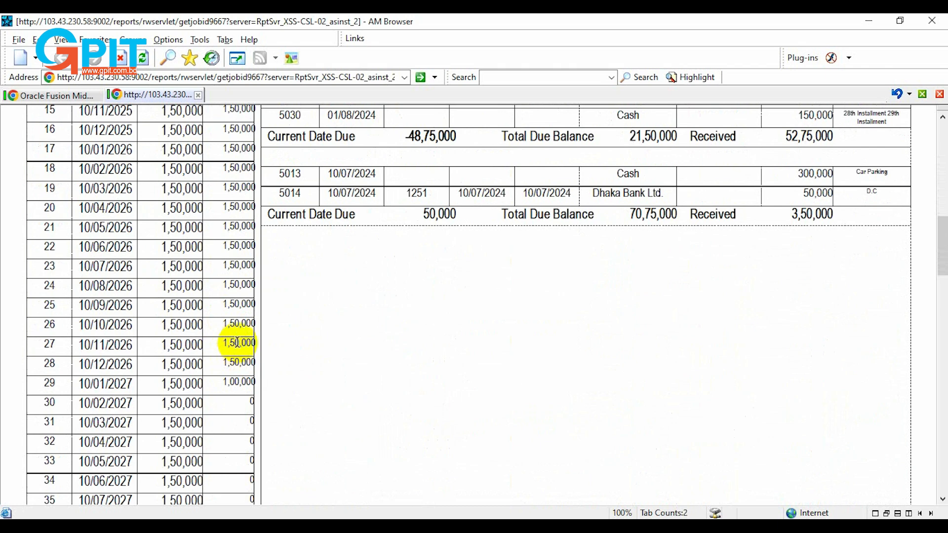
drag(223, 363, 248, 362)
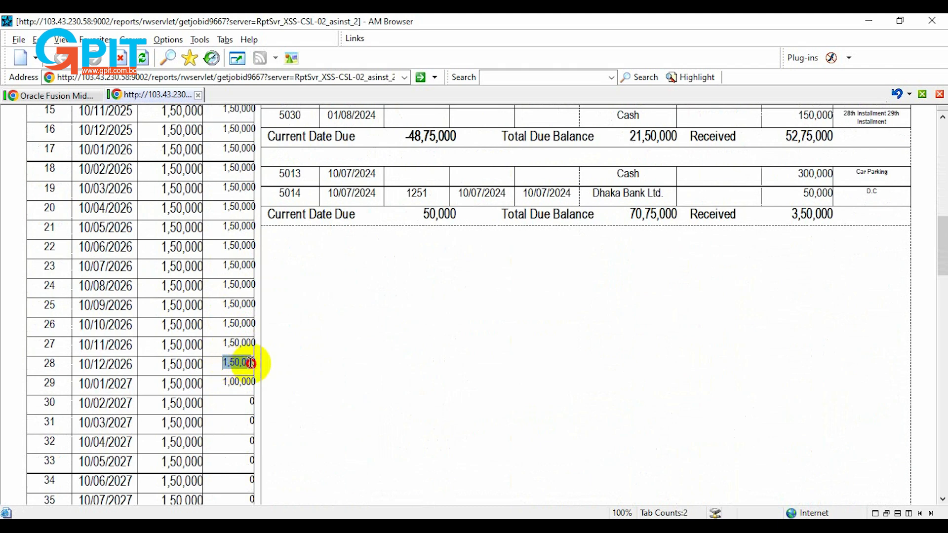
click(237, 384)
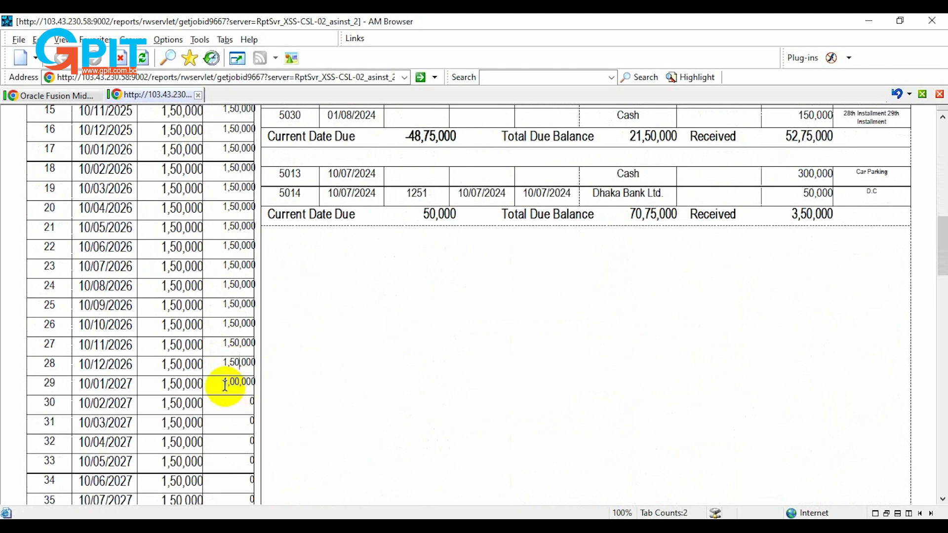
drag(223, 383, 250, 387)
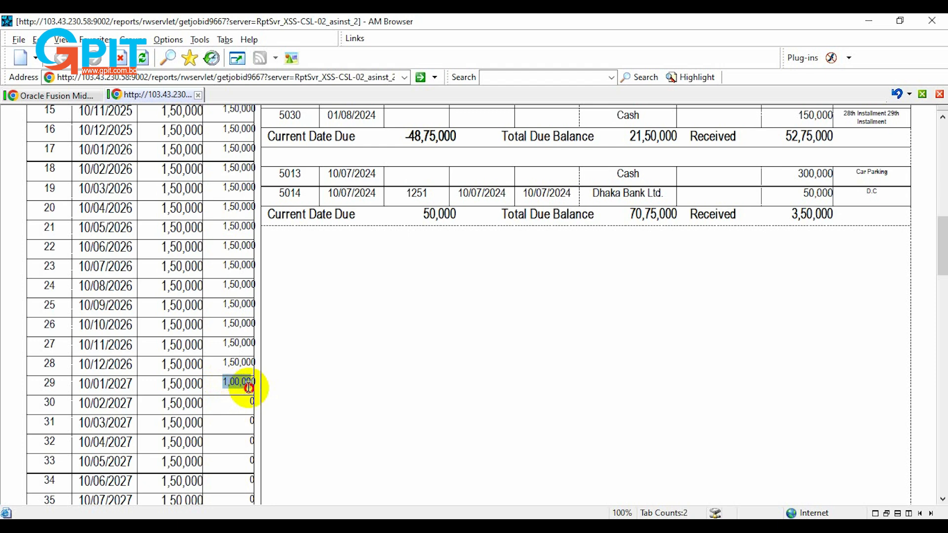
click(236, 383)
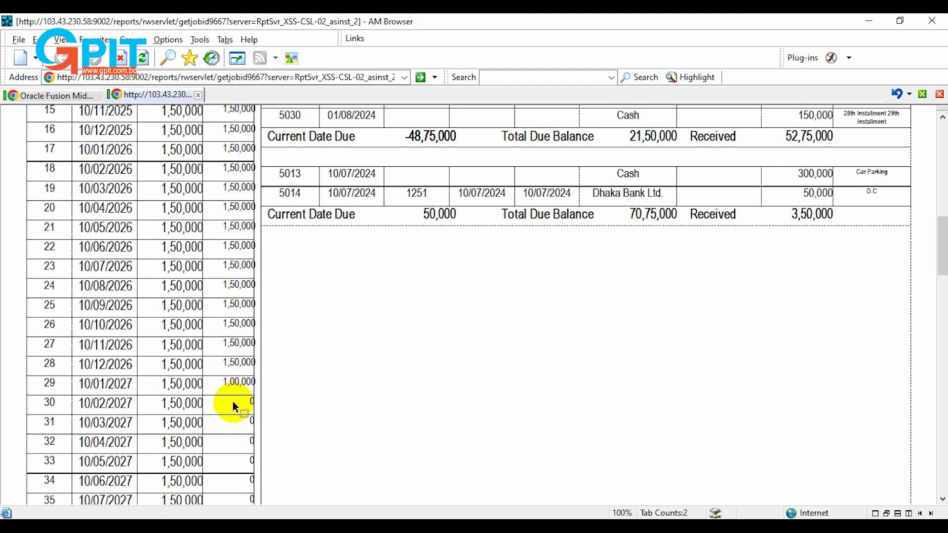
drag(223, 383, 254, 385)
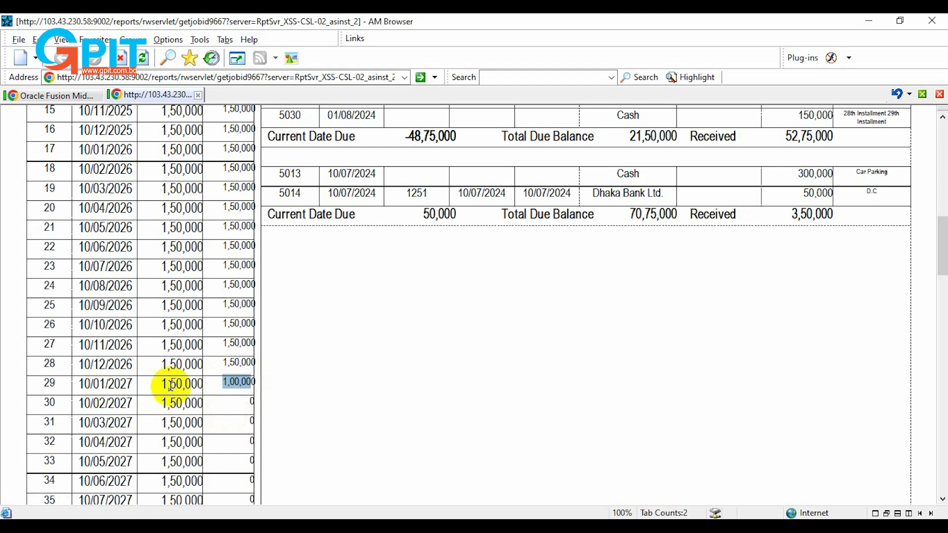
click(240, 386)
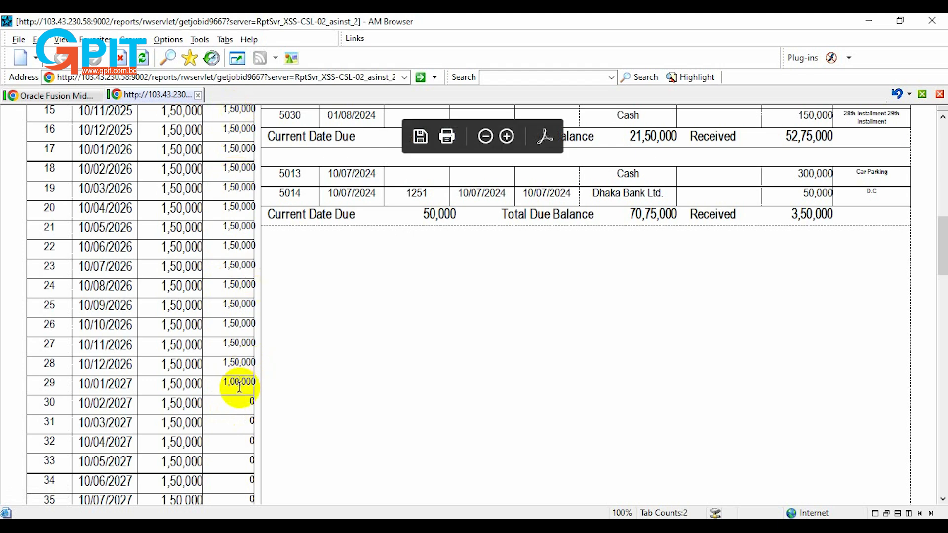
scroll(400, 351, down, 5)
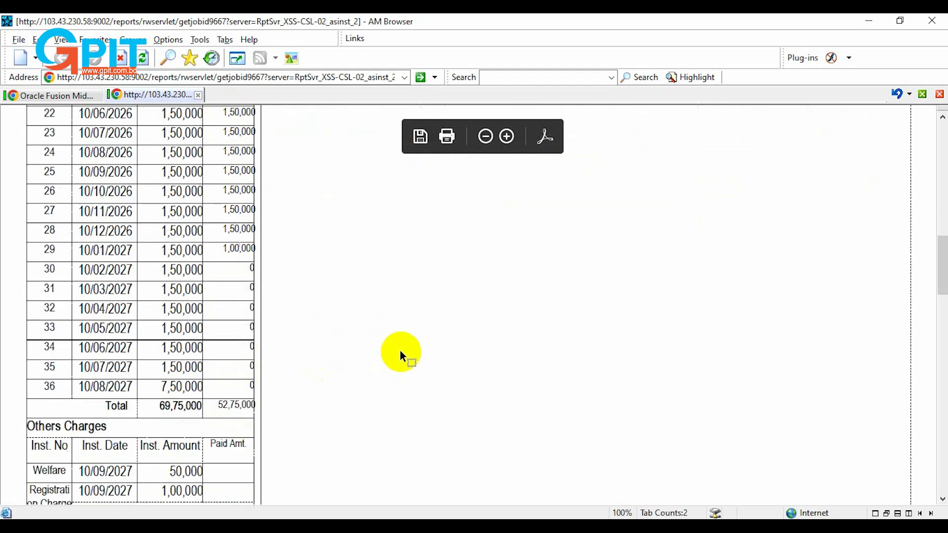
scroll(400, 348, up, 4)
scroll(400, 348, up, 10)
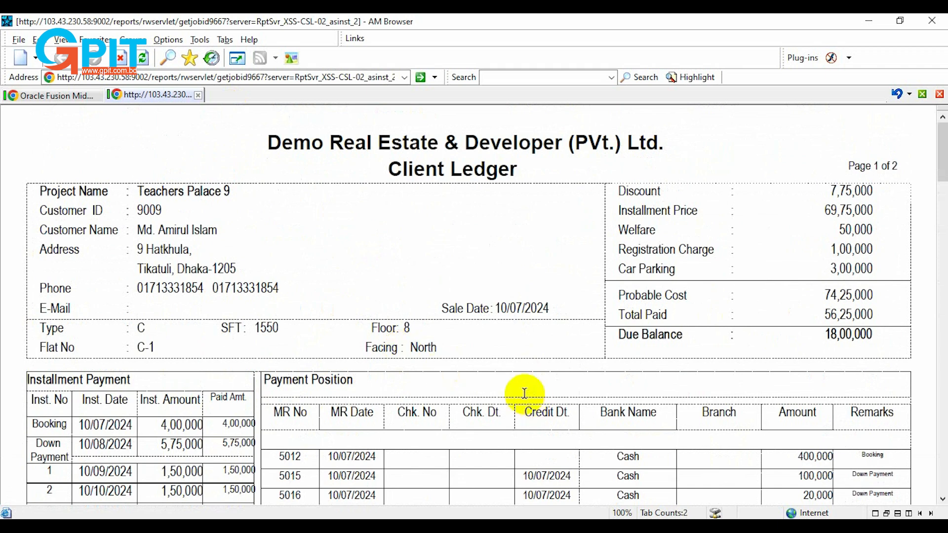
scroll(524, 394, down, 1)
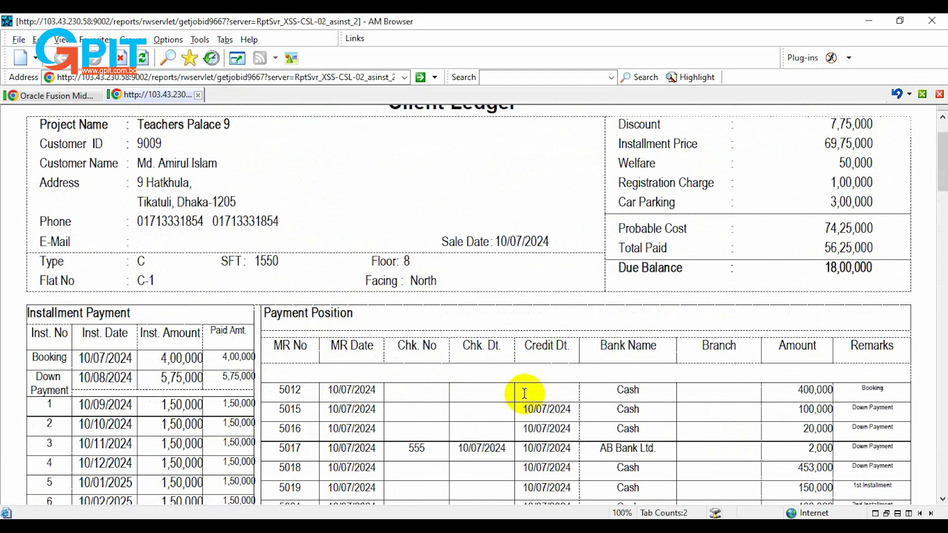